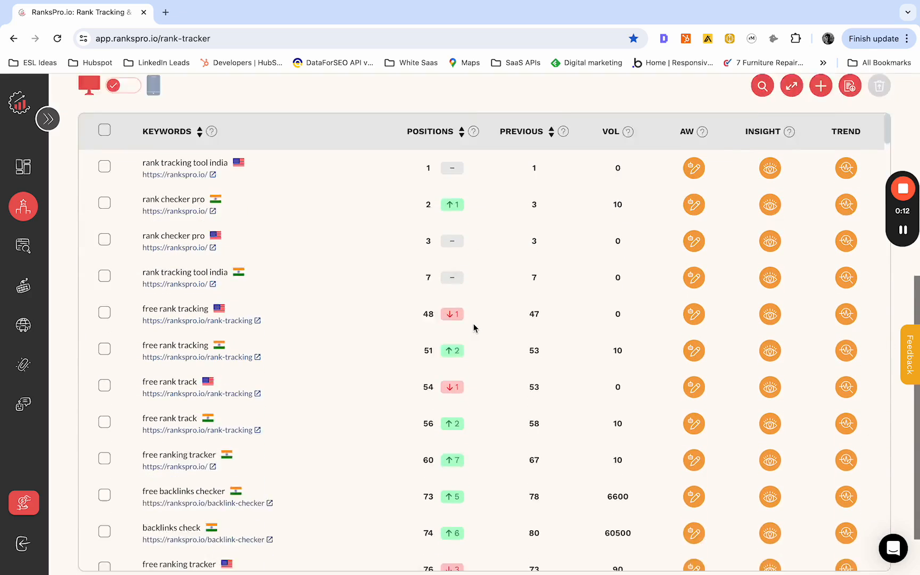
Examine the tracked keywords' current and previous positions, along with the average rank chart for the last 30 days.
{"action": "scroll", "coordinate": [475, 328], "scroll_direction": "down", "scroll_amount": 3}
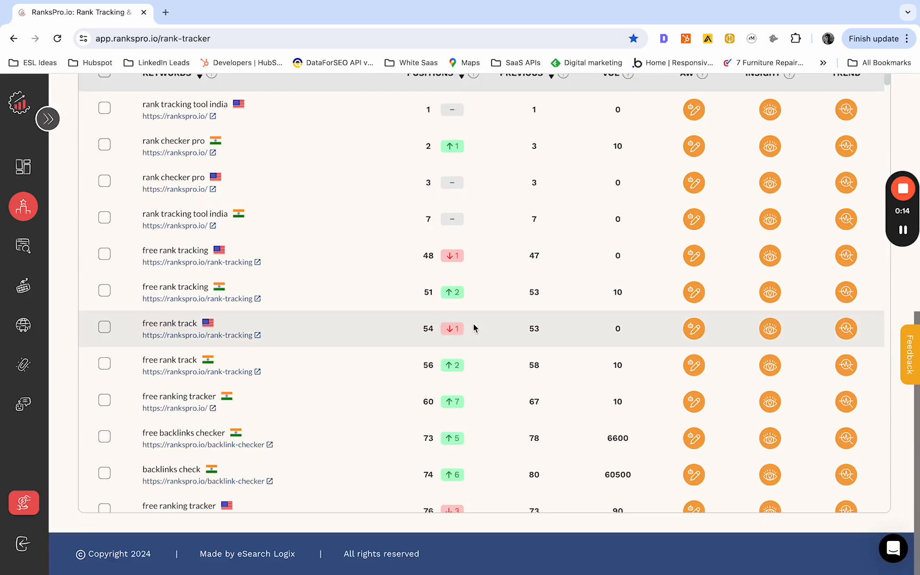
{"action": "scroll", "coordinate": [476, 328], "scroll_direction": "up", "scroll_amount": 3}
{"action": "scroll", "coordinate": [475, 328], "scroll_direction": "down", "scroll_amount": 2}
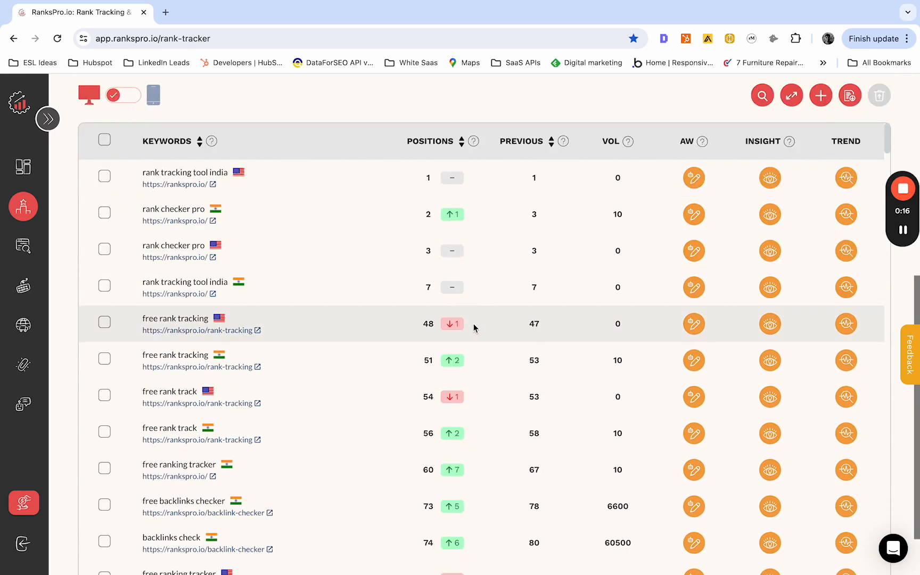
{"action": "scroll", "coordinate": [256, 263], "scroll_direction": "up", "scroll_amount": 1}
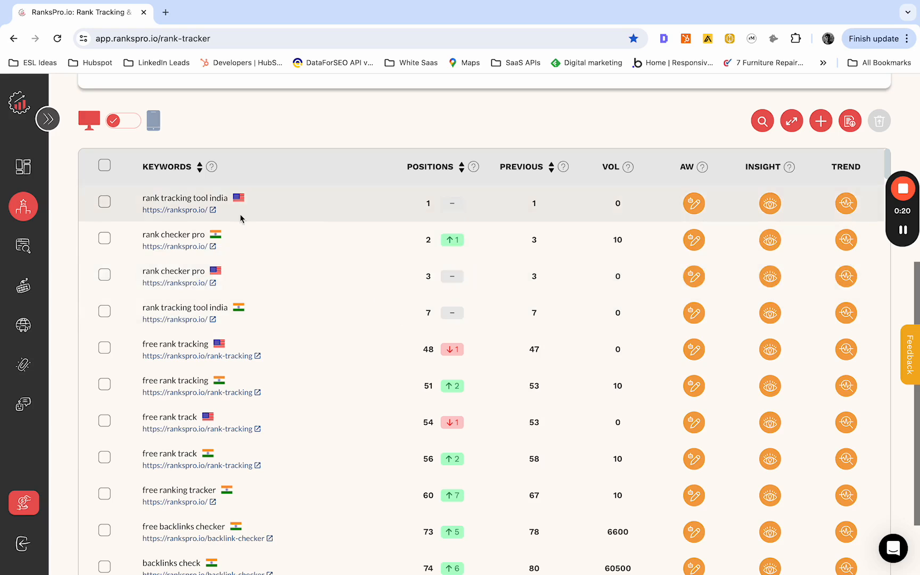
{"action": "left_click", "coordinate": [538, 242]}
{"action": "left_click", "coordinate": [537, 241]}
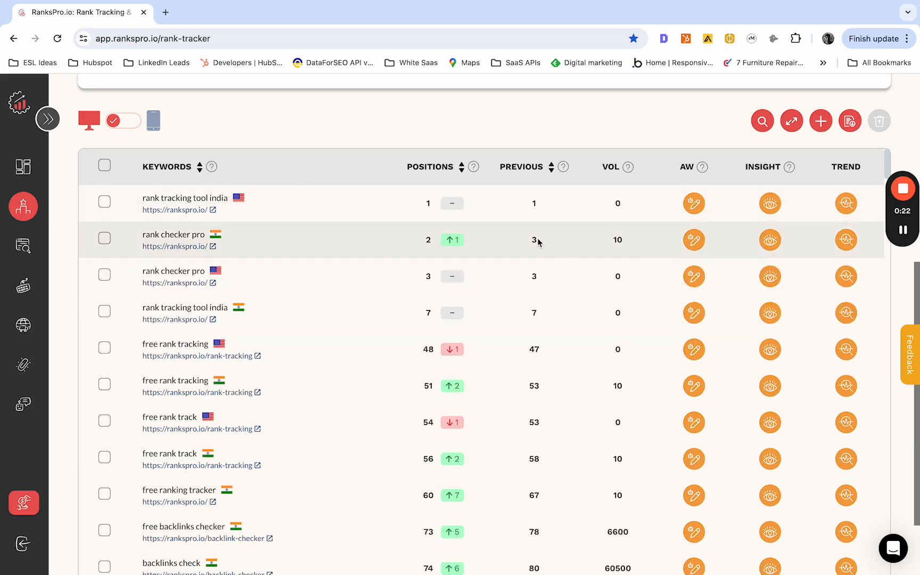
{"action": "scroll", "coordinate": [465, 197], "scroll_direction": "up", "scroll_amount": 3}
{"action": "scroll", "coordinate": [465, 199], "scroll_direction": "up", "scroll_amount": 5}
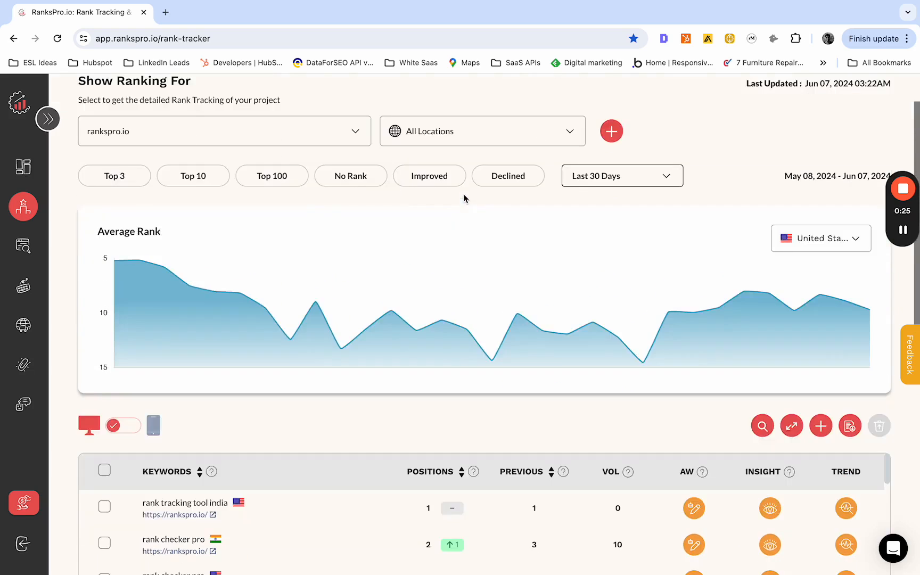
{"action": "scroll", "coordinate": [150, 202], "scroll_direction": "down", "scroll_amount": 1}
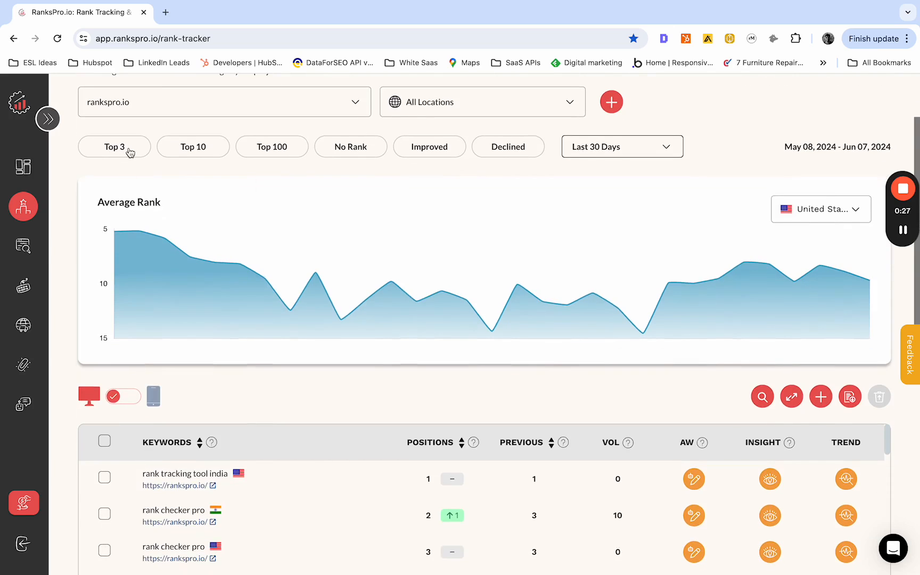
Filter the rankings to the Top 10 keywords, review the chart and keyword list, and clear the filter.
{"action": "left_click", "coordinate": [199, 154]}
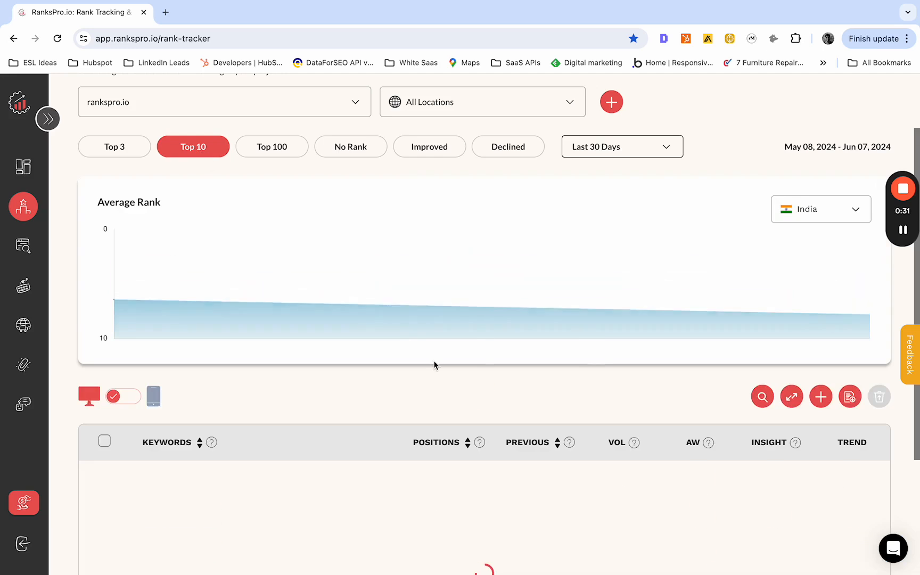
{"action": "scroll", "coordinate": [243, 264], "scroll_direction": "down", "scroll_amount": 3}
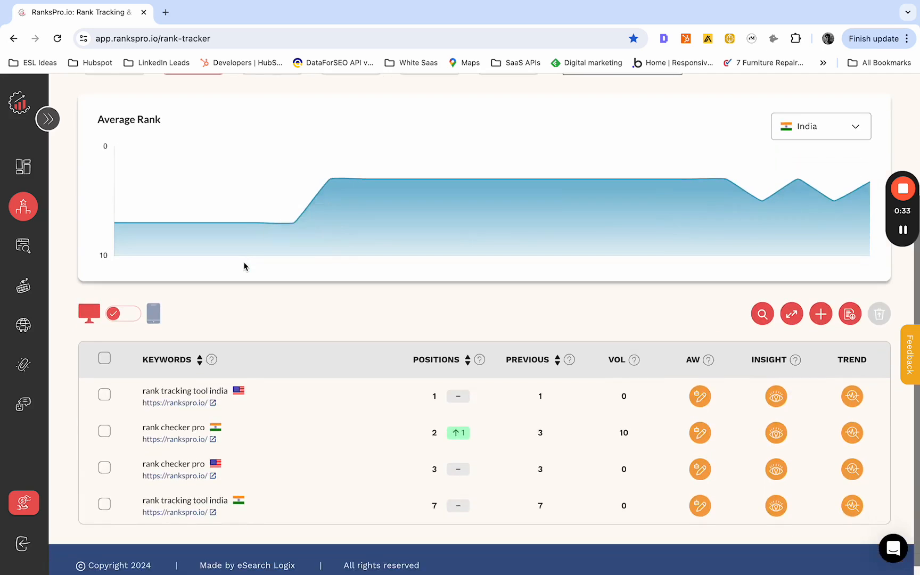
{"action": "scroll", "coordinate": [244, 263], "scroll_direction": "up", "scroll_amount": 5}
{"action": "scroll", "coordinate": [192, 211], "scroll_direction": "down", "scroll_amount": 1}
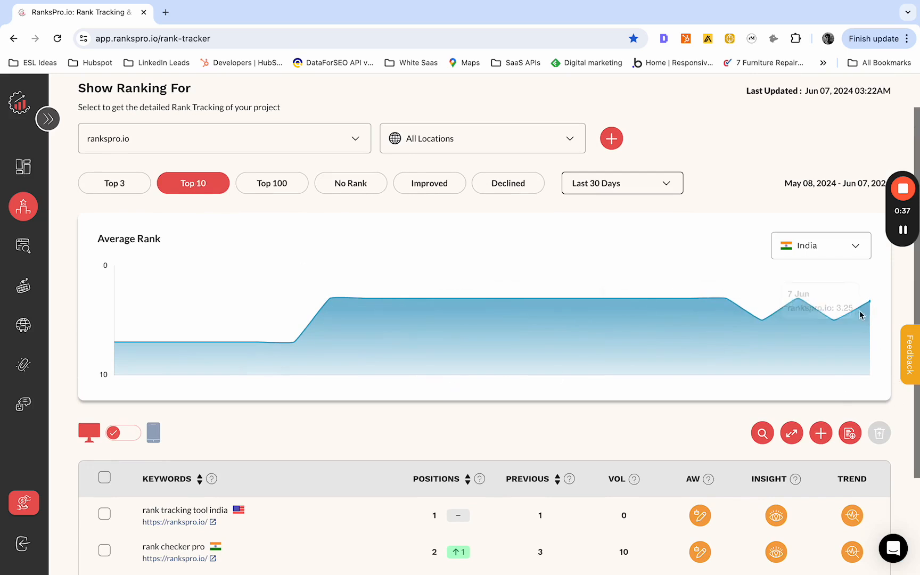
{"action": "left_click", "coordinate": [214, 185]}
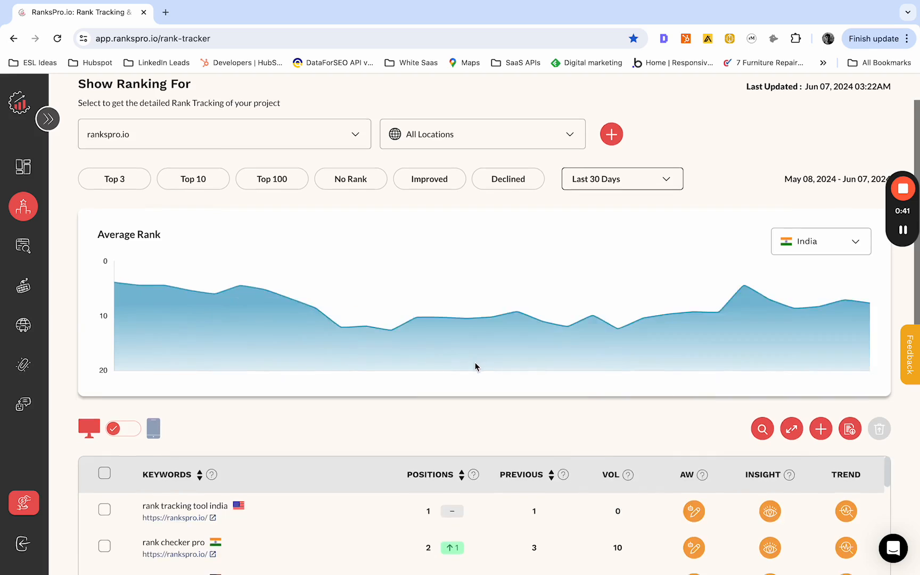
Limit the rankspro.io rankings to the United States location and bring up its keyword list.
{"action": "scroll", "coordinate": [494, 349], "scroll_direction": "down", "scroll_amount": 3}
{"action": "scroll", "coordinate": [588, 317], "scroll_direction": "up", "scroll_amount": 3}
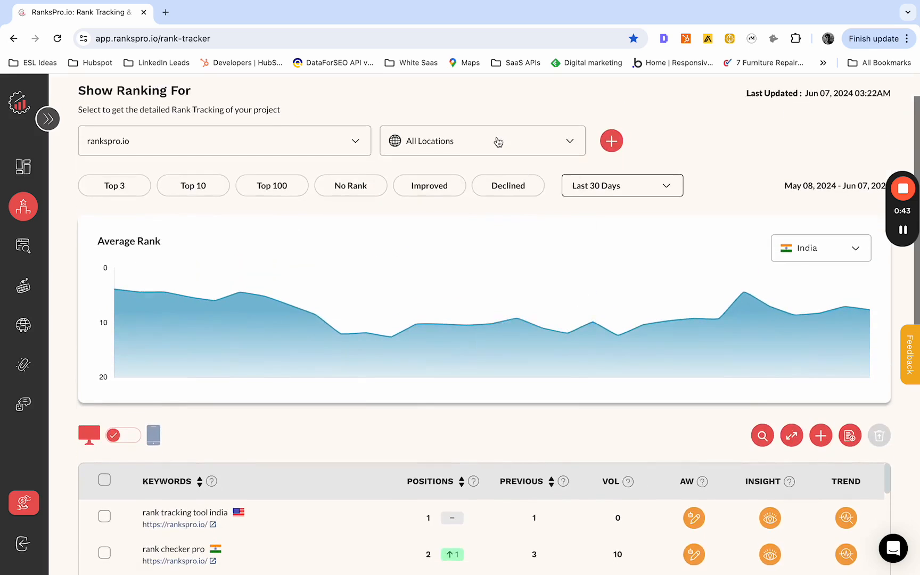
{"action": "left_click", "coordinate": [499, 143]}
{"action": "left_click", "coordinate": [446, 259]}
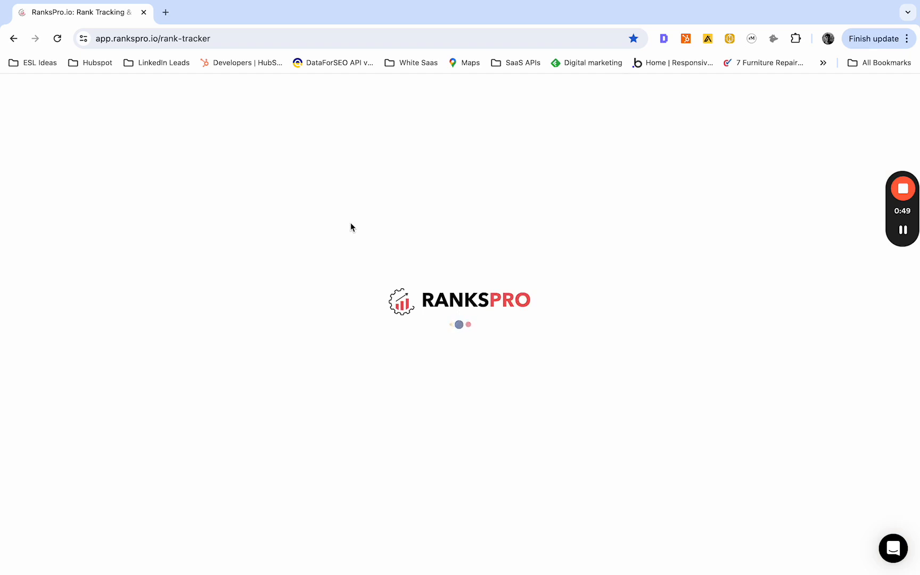
{"action": "scroll", "coordinate": [623, 308], "scroll_direction": "down", "scroll_amount": 4}
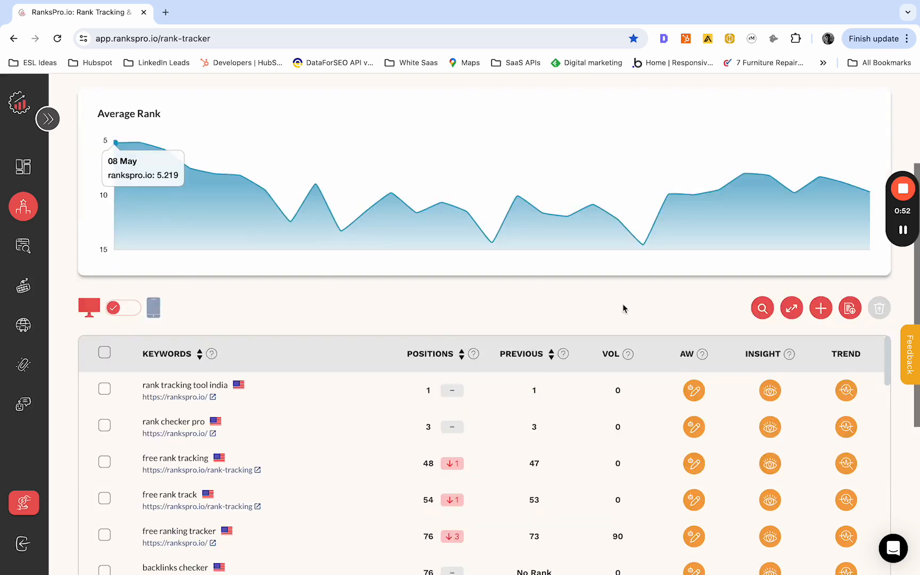
{"action": "scroll", "coordinate": [623, 250], "scroll_direction": "down", "scroll_amount": 3}
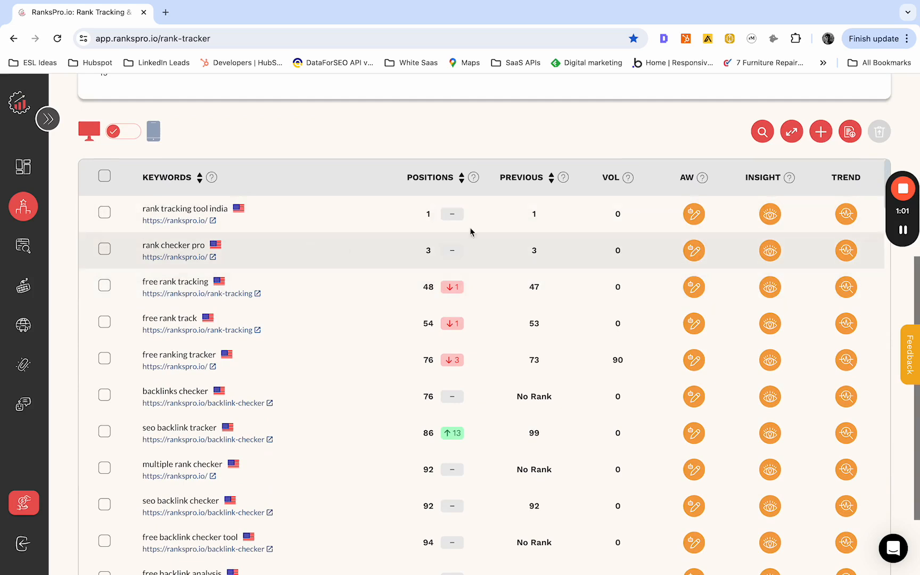
Expand and collapse the rank trend graph of the keyword "rank checker pro".
{"action": "left_click", "coordinate": [379, 244]}
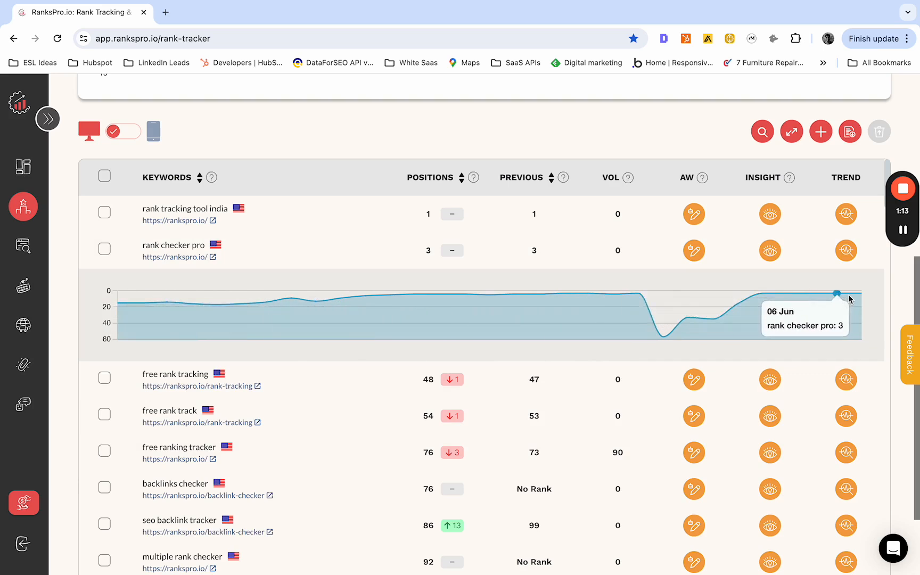
{"action": "left_click", "coordinate": [382, 258]}
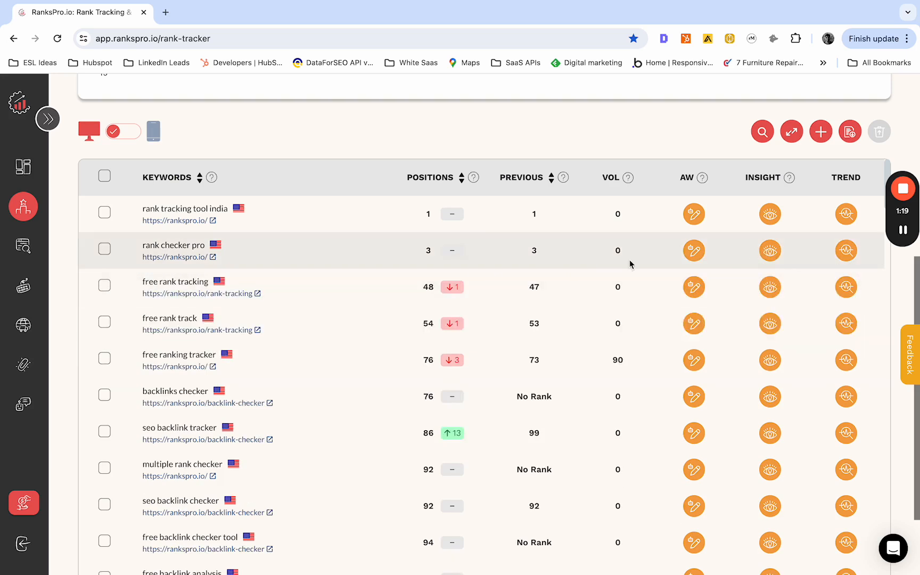
{"action": "left_click", "coordinate": [847, 251]}
{"action": "left_click", "coordinate": [847, 251]}
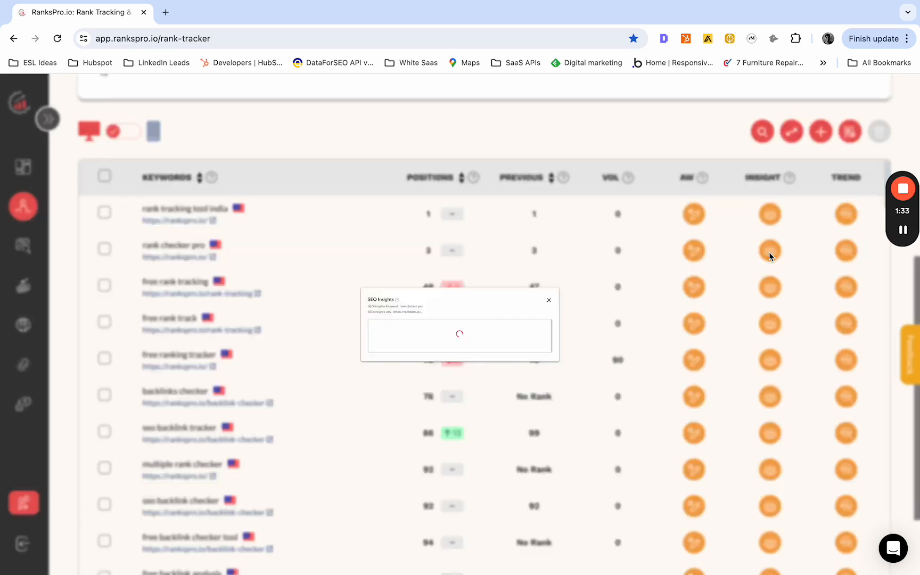
Review the SEO Insights for the keyword "rank checker pro", from heading tags to readability, and close them.
{"action": "left_click", "coordinate": [770, 252]}
{"action": "scroll", "coordinate": [486, 304], "scroll_direction": "down", "scroll_amount": 1}
{"action": "scroll", "coordinate": [489, 291], "scroll_direction": "up", "scroll_amount": 1}
{"action": "scroll", "coordinate": [666, 250], "scroll_direction": "down", "scroll_amount": 1}
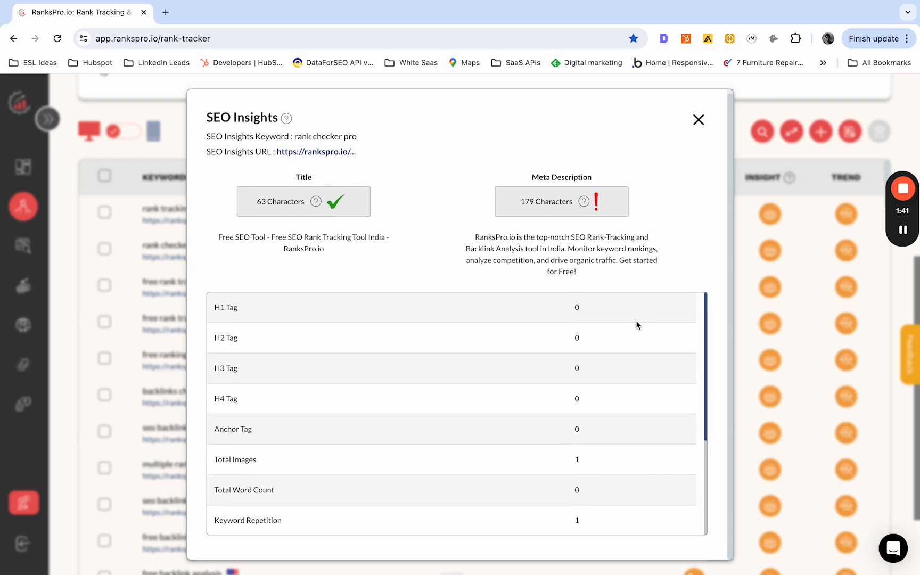
{"action": "scroll", "coordinate": [637, 325], "scroll_direction": "down", "scroll_amount": 3}
{"action": "scroll", "coordinate": [637, 325], "scroll_direction": "down", "scroll_amount": 1}
{"action": "scroll", "coordinate": [635, 321], "scroll_direction": "up", "scroll_amount": 3}
{"action": "scroll", "coordinate": [635, 320], "scroll_direction": "down", "scroll_amount": 3}
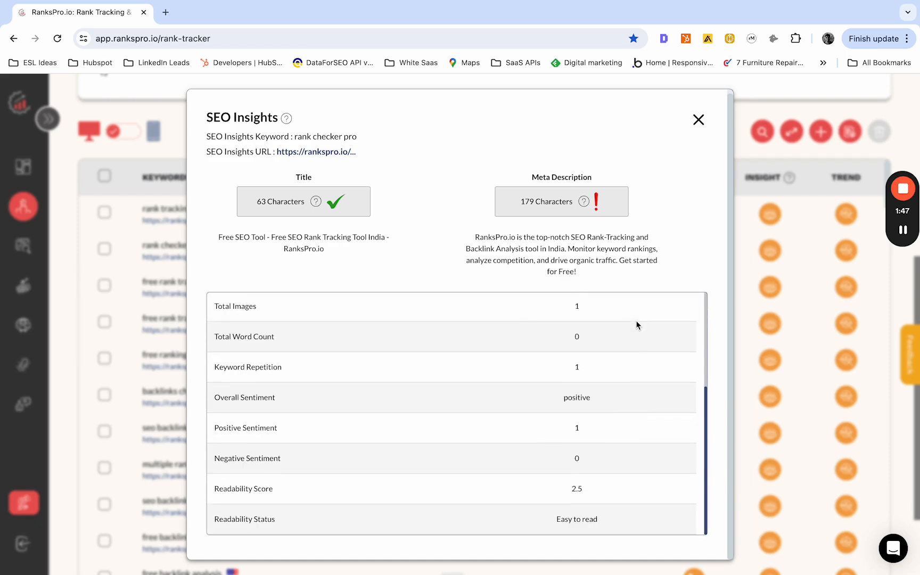
{"action": "scroll", "coordinate": [637, 322], "scroll_direction": "up", "scroll_amount": 3}
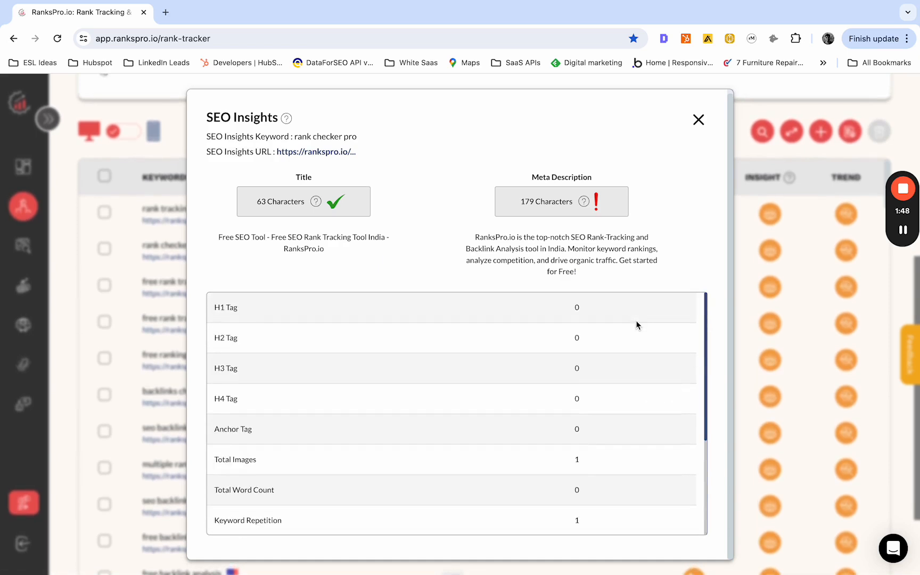
{"action": "left_click", "coordinate": [698, 120]}
Check the mobile rankings for the project and return to the desktop rankings.
{"action": "scroll", "coordinate": [551, 263], "scroll_direction": "up", "scroll_amount": 3}
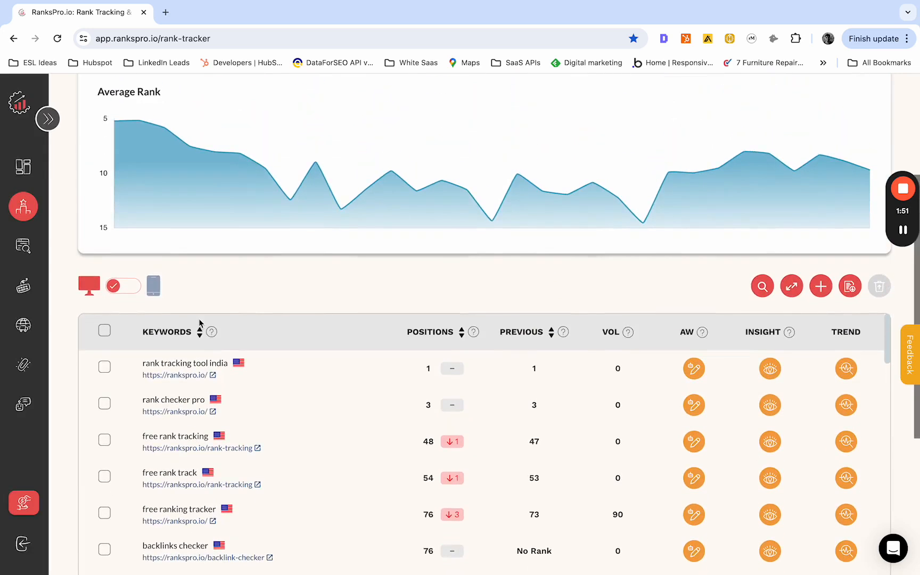
{"action": "scroll", "coordinate": [201, 324], "scroll_direction": "up", "scroll_amount": 2}
{"action": "scroll", "coordinate": [213, 290], "scroll_direction": "down", "scroll_amount": 3}
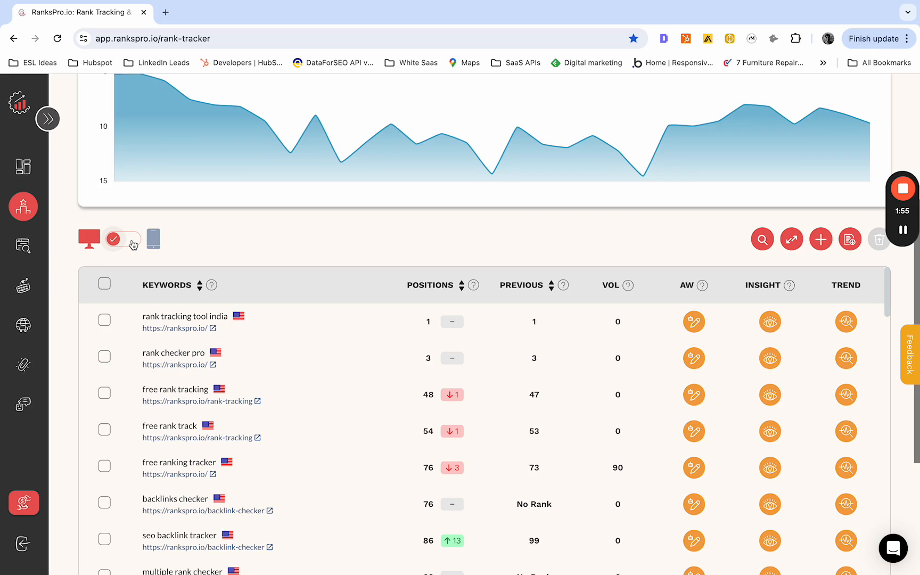
{"action": "left_click", "coordinate": [133, 245]}
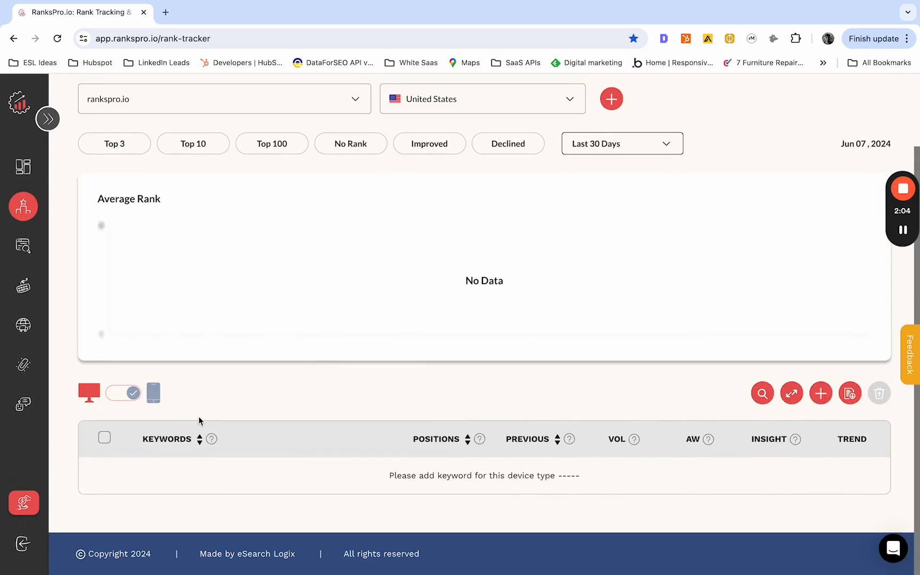
{"action": "left_click", "coordinate": [117, 395]}
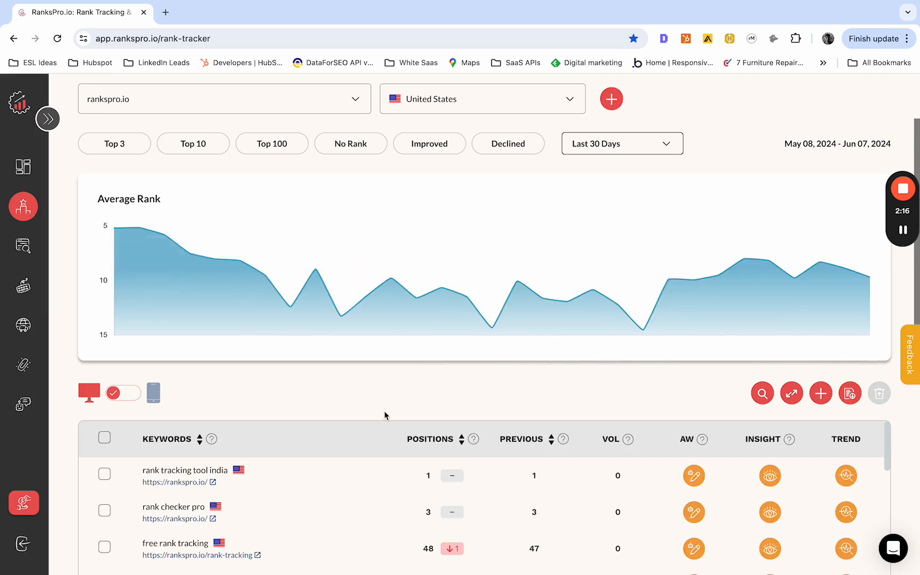
Search the keyword list for "rank tracker" and clear the search.
{"action": "scroll", "coordinate": [768, 420], "scroll_direction": "down", "scroll_amount": 4}
{"action": "left_click", "coordinate": [762, 207]}
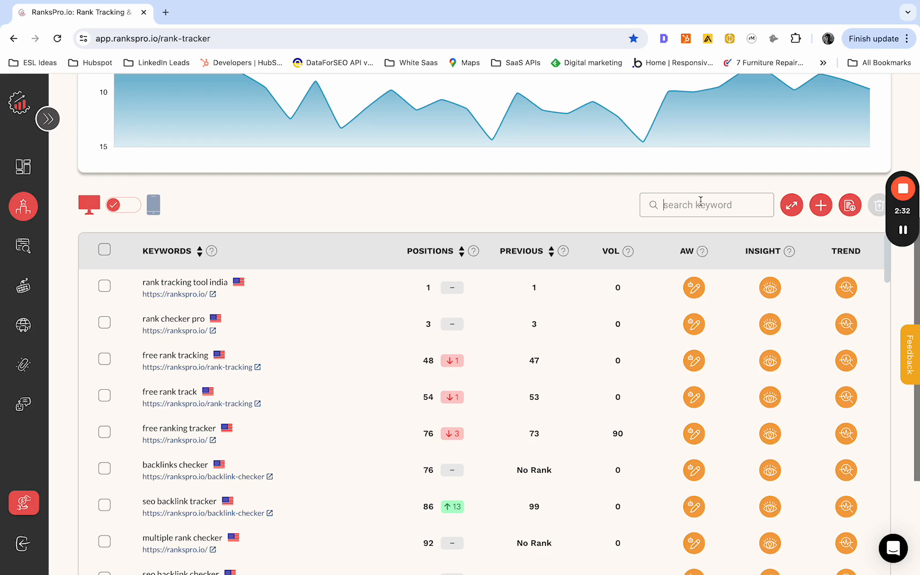
{"action": "left_click", "coordinate": [701, 201]}
{"action": "type", "text": "rank tracker"}
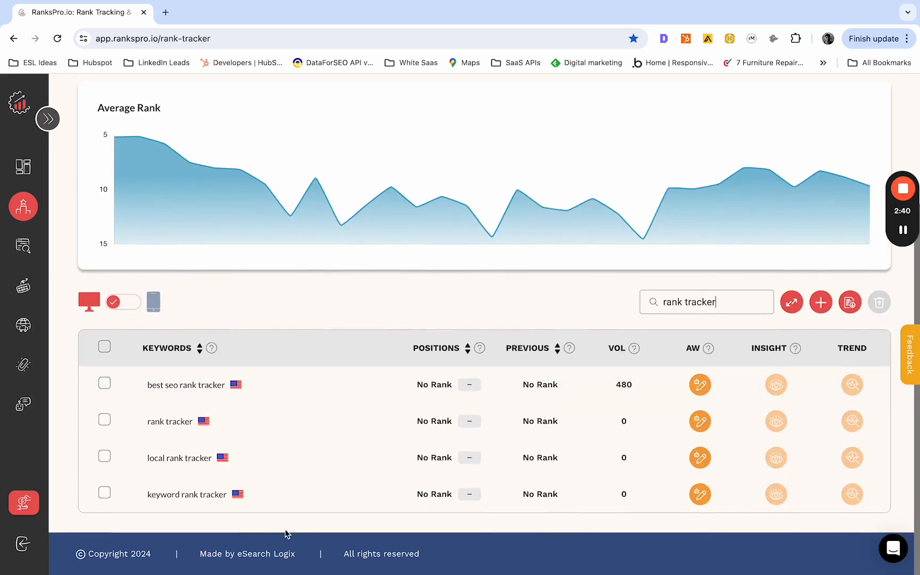
{"action": "left_click_drag", "start_coordinate": [730, 302], "coordinate": [631, 308]}
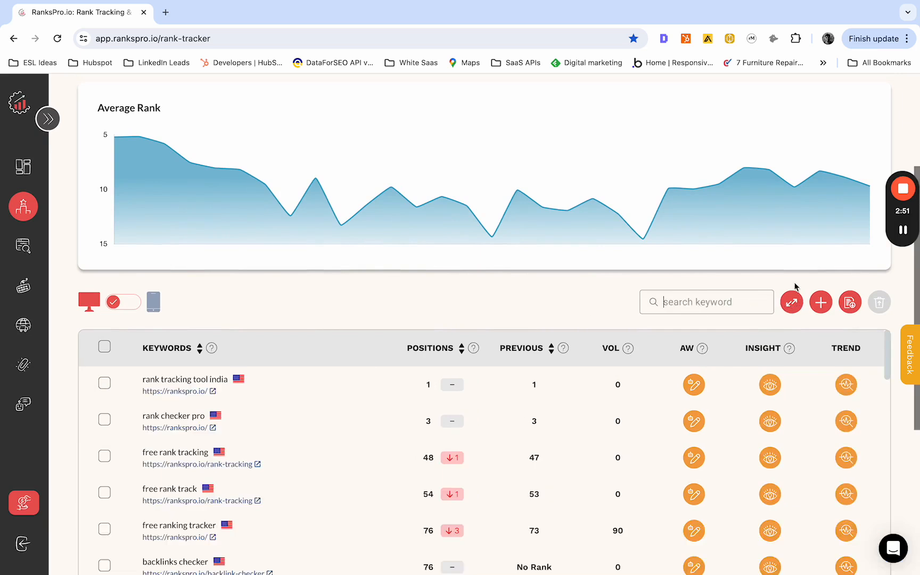
Open the expanded rank comparison for rankspro.io, look through its keyword list, and return to the main keyword table.
{"action": "left_click", "coordinate": [791, 304]}
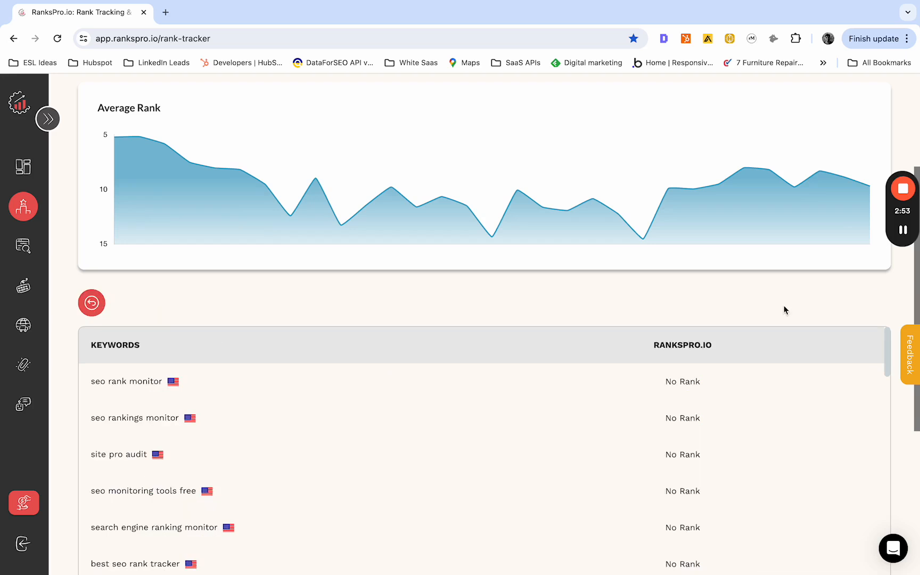
{"action": "scroll", "coordinate": [461, 311], "scroll_direction": "down", "scroll_amount": 1}
{"action": "scroll", "coordinate": [459, 307], "scroll_direction": "down", "scroll_amount": 1}
{"action": "scroll", "coordinate": [489, 436], "scroll_direction": "up", "scroll_amount": 1}
{"action": "scroll", "coordinate": [513, 291], "scroll_direction": "down", "scroll_amount": 1}
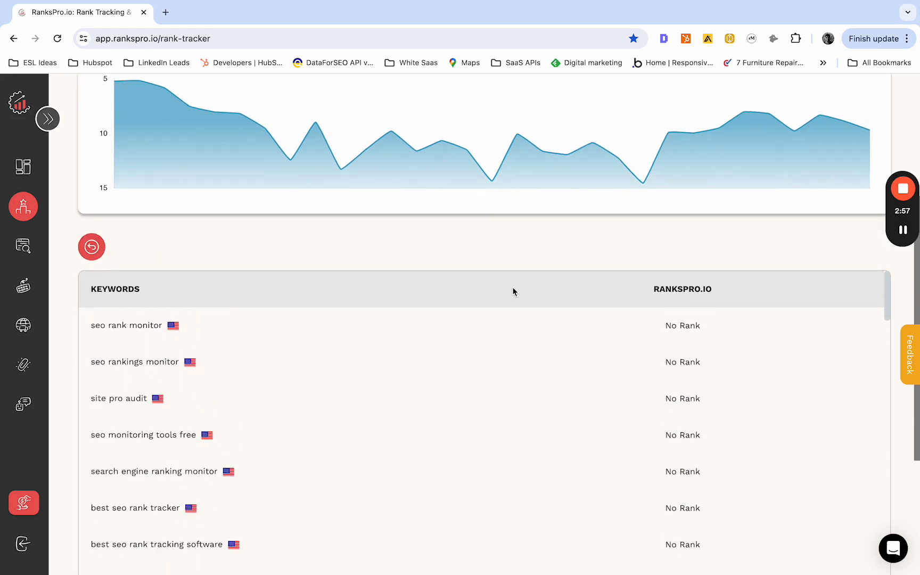
{"action": "scroll", "coordinate": [664, 323], "scroll_direction": "down", "scroll_amount": 10}
{"action": "scroll", "coordinate": [664, 323], "scroll_direction": "up", "scroll_amount": 15}
{"action": "scroll", "coordinate": [664, 323], "scroll_direction": "down", "scroll_amount": 3}
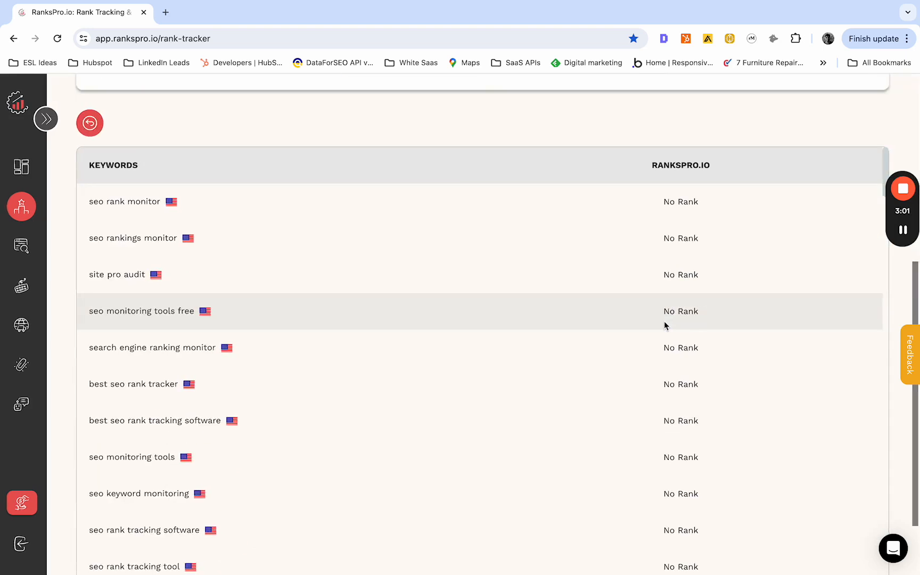
{"action": "scroll", "coordinate": [665, 325], "scroll_direction": "up", "scroll_amount": 6}
{"action": "scroll", "coordinate": [664, 326], "scroll_direction": "down", "scroll_amount": 5}
{"action": "scroll", "coordinate": [367, 420], "scroll_direction": "down", "scroll_amount": 20}
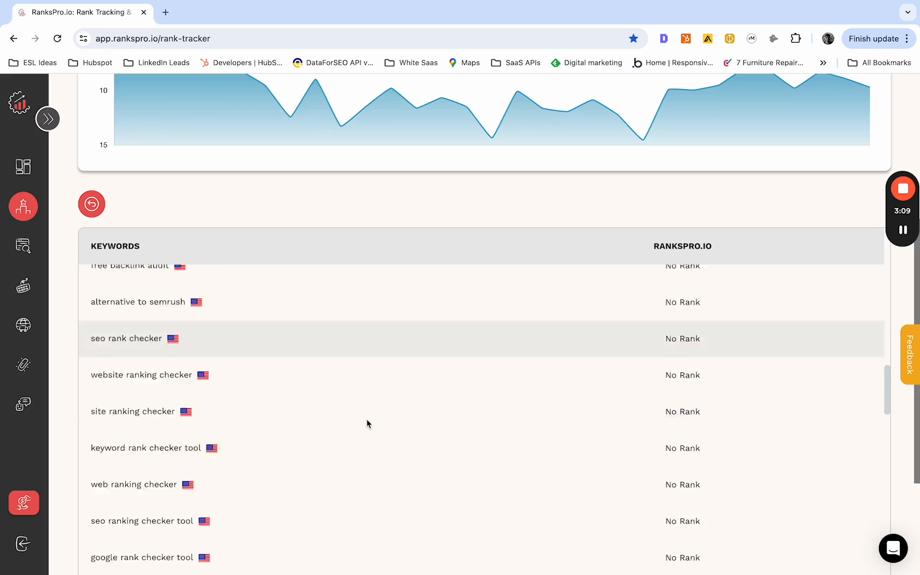
{"action": "scroll", "coordinate": [366, 420], "scroll_direction": "up", "scroll_amount": 20}
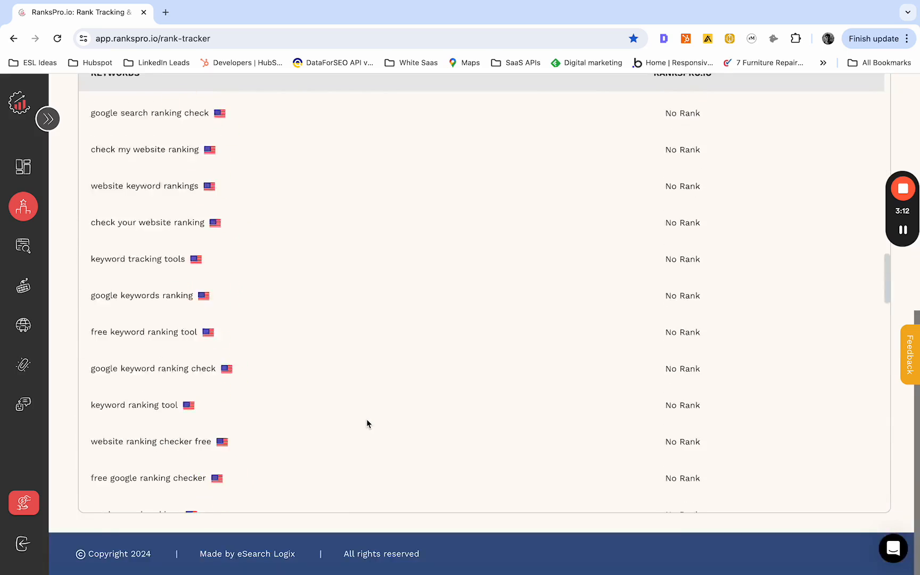
{"action": "scroll", "coordinate": [817, 385], "scroll_direction": "up", "scroll_amount": 10}
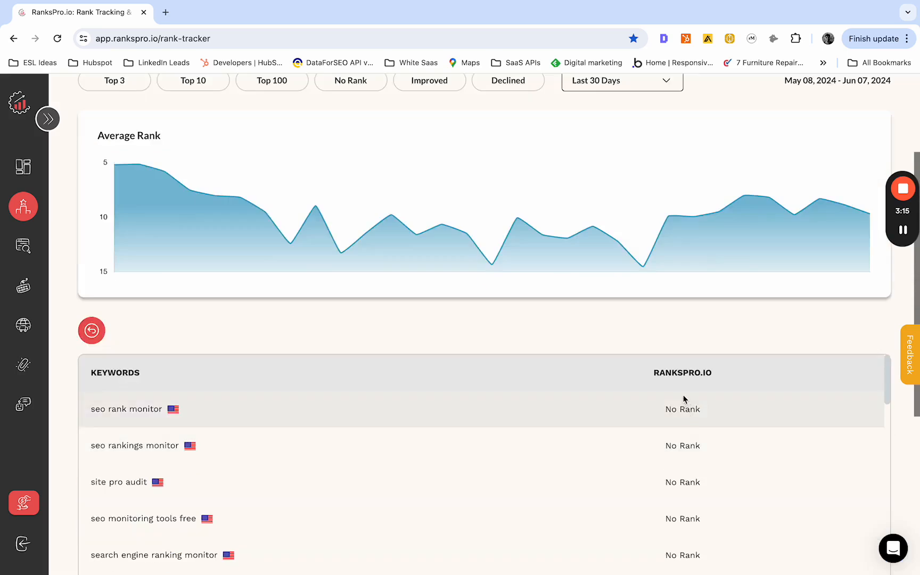
{"action": "left_click", "coordinate": [92, 331]}
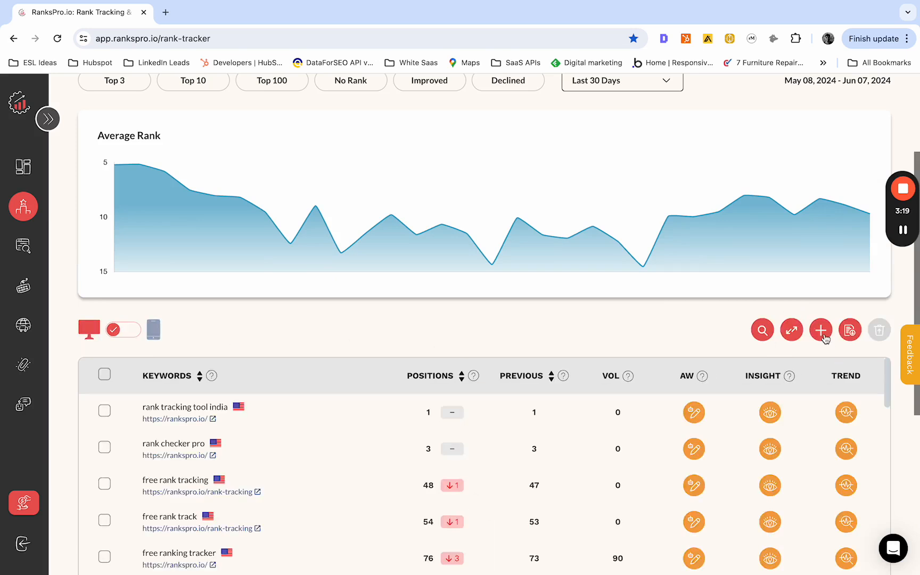
Open keyword adding for the project, try the United States and India locations, submit the choice, and close it without adding keywords.
{"action": "left_click", "coordinate": [821, 330]}
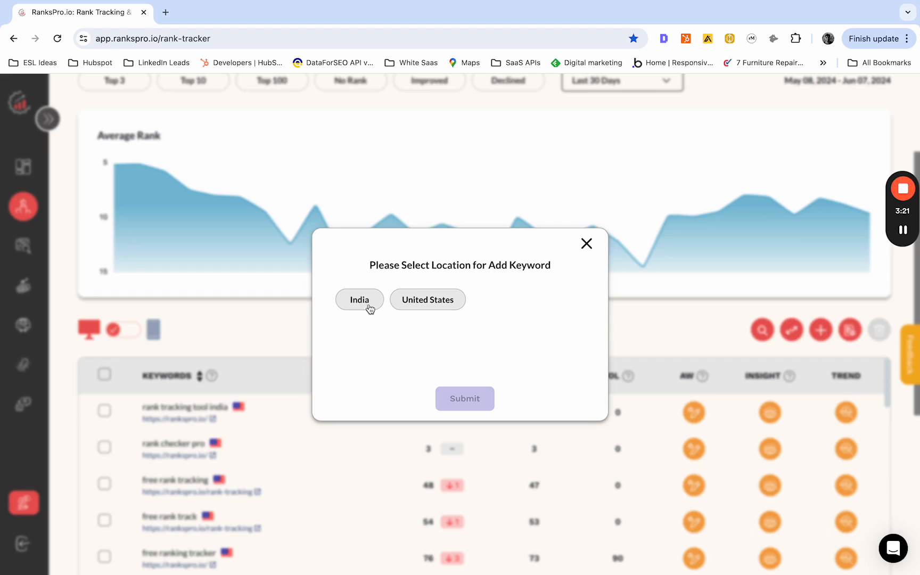
{"action": "left_click", "coordinate": [442, 310]}
{"action": "left_click", "coordinate": [360, 300]}
{"action": "left_click", "coordinate": [468, 399]}
{"action": "left_click", "coordinate": [587, 245]}
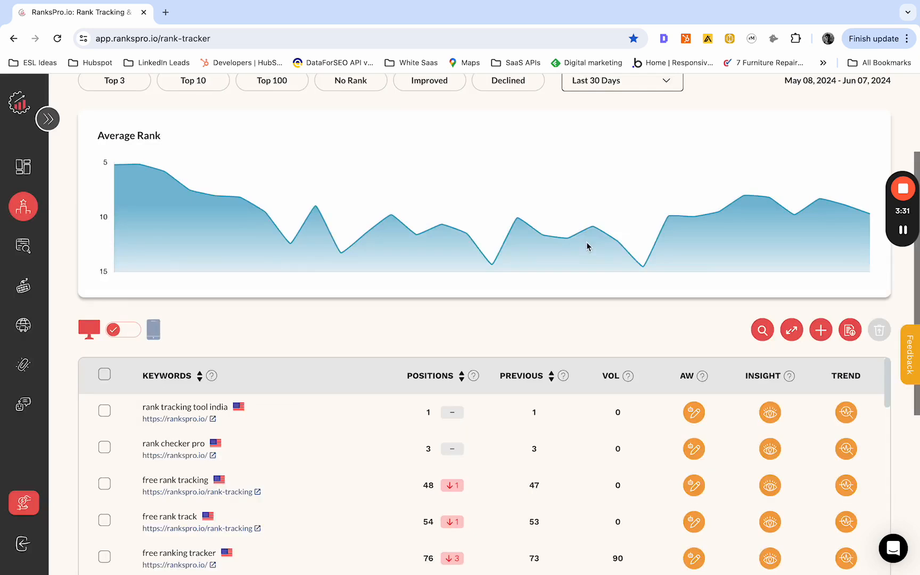
Export the project's keyword rankings as a CSV file.
{"action": "left_click", "coordinate": [851, 331]}
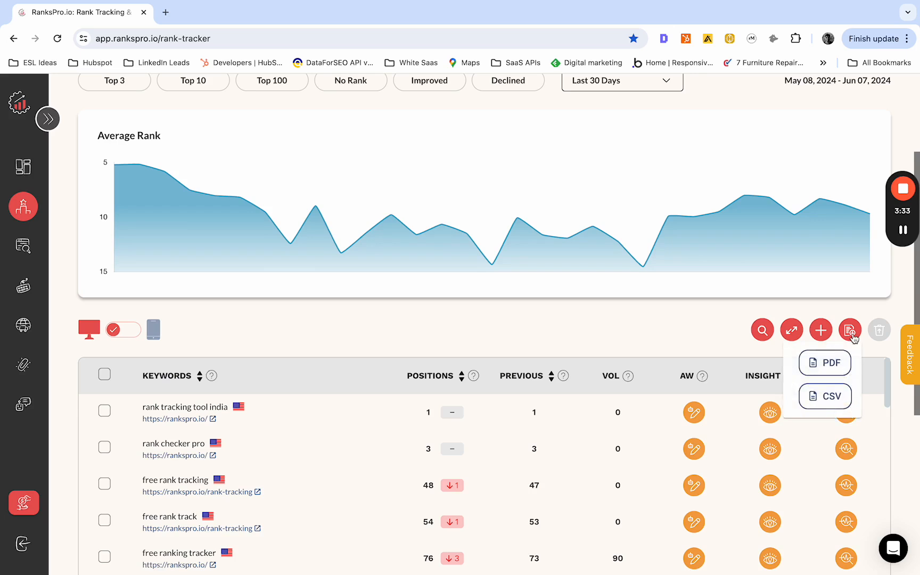
{"action": "left_click", "coordinate": [832, 406]}
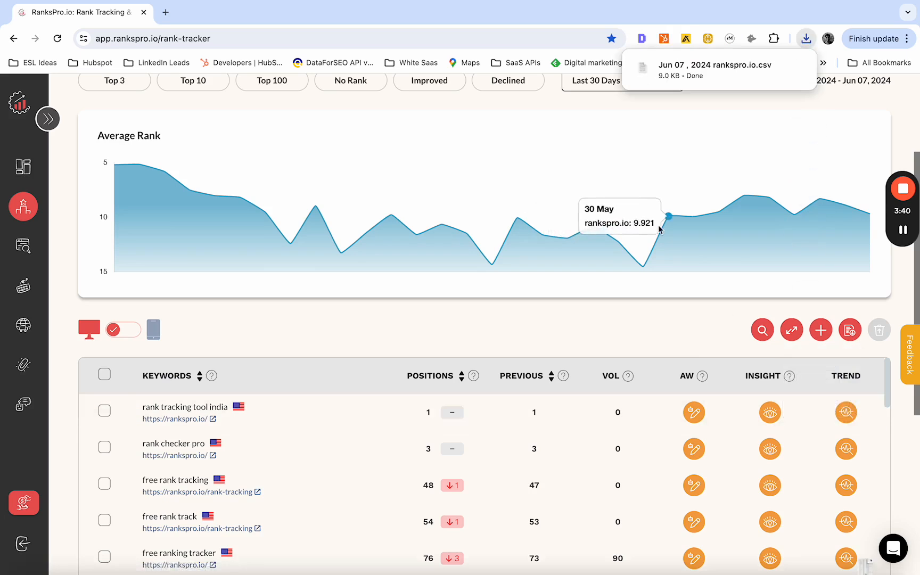
Try to delete the keywords "free rank tracking", "free rank track", "free ranking tracker" and "seo backlink tracker".
{"action": "scroll", "coordinate": [294, 473], "scroll_direction": "down", "scroll_amount": 2}
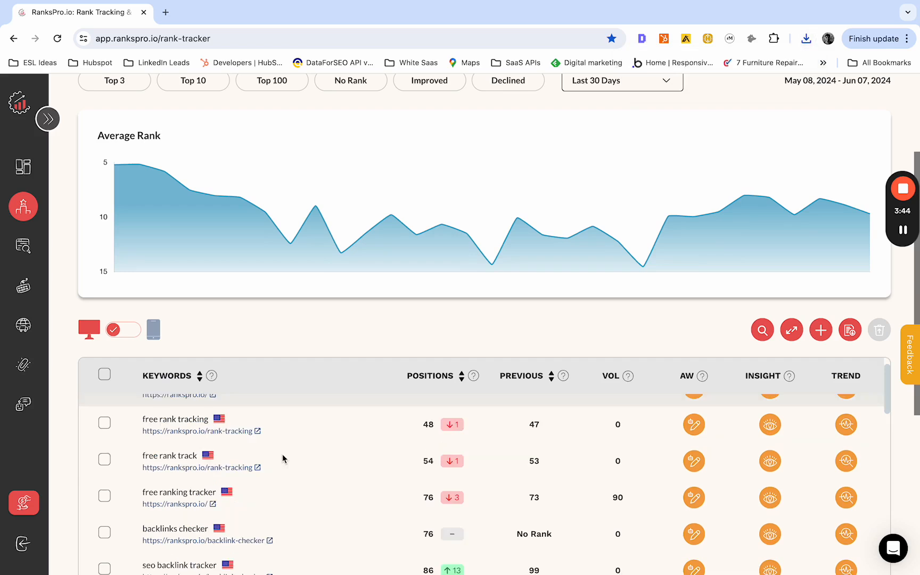
{"action": "left_click", "coordinate": [105, 423]}
{"action": "left_click", "coordinate": [105, 461]}
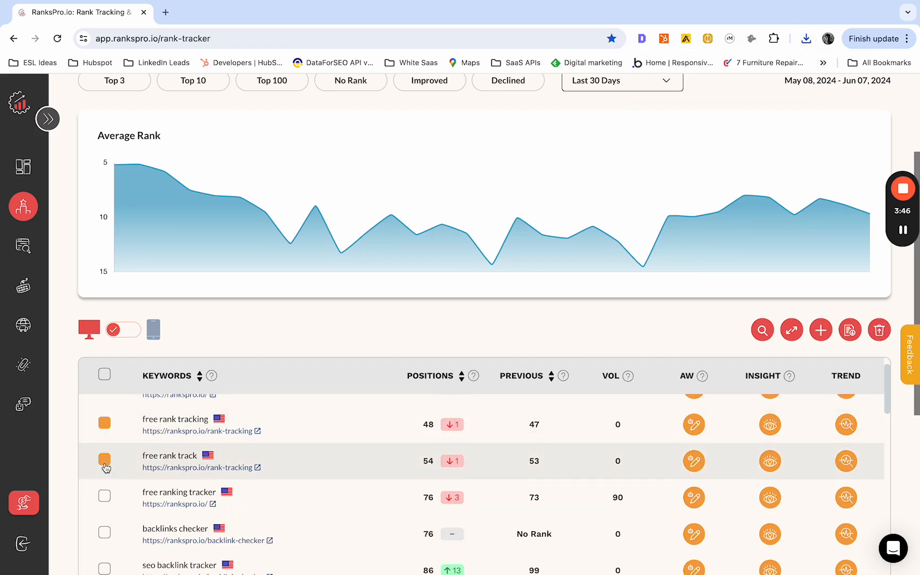
{"action": "left_click", "coordinate": [104, 496]}
{"action": "scroll", "coordinate": [102, 493], "scroll_direction": "down", "scroll_amount": 3}
{"action": "left_click", "coordinate": [104, 459]}
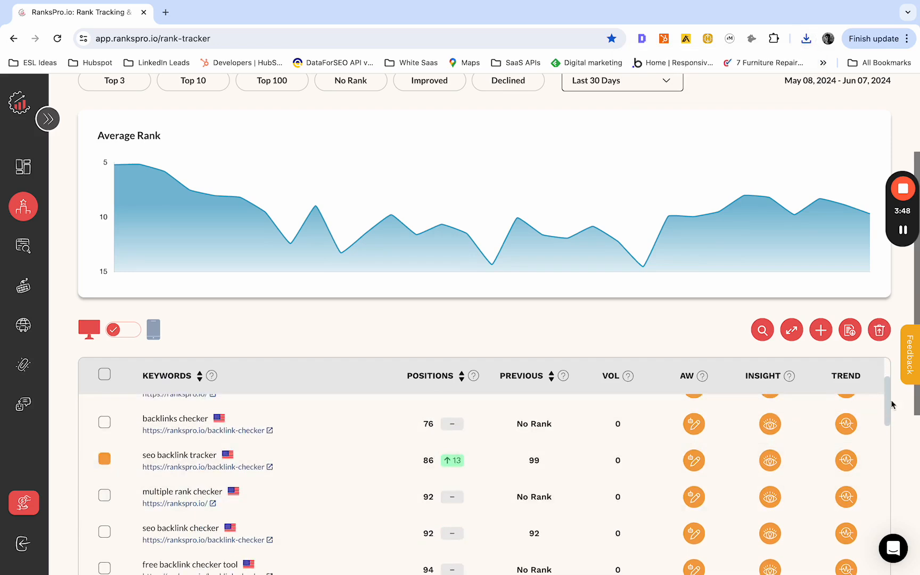
{"action": "left_click", "coordinate": [880, 331]}
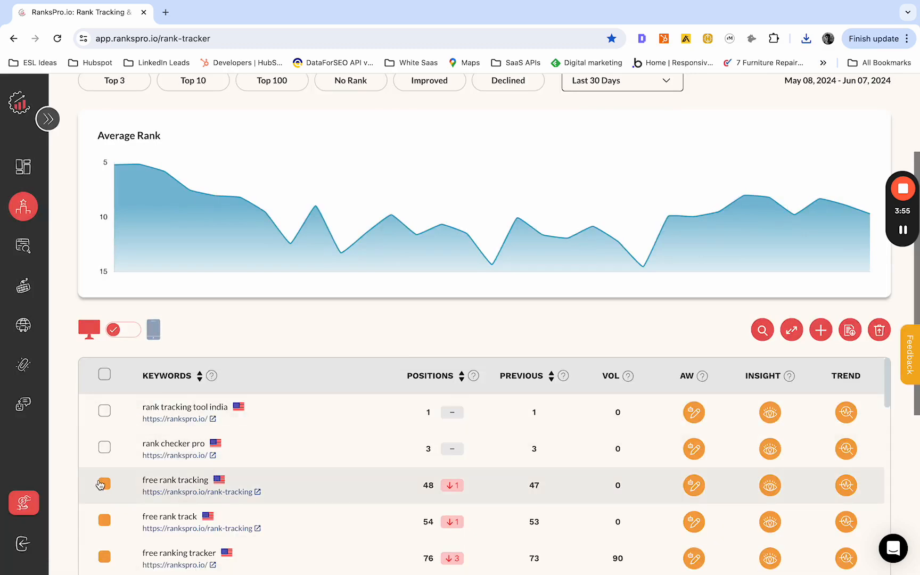
Select all keywords in the table at once and clear the whole selection.
{"action": "left_click", "coordinate": [104, 375]}
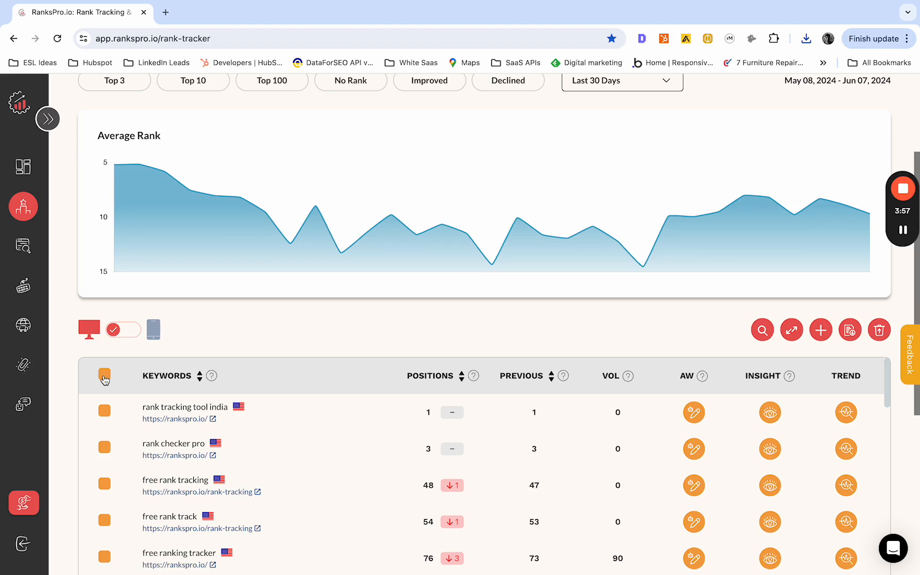
{"action": "left_click", "coordinate": [104, 377]}
{"action": "left_click", "coordinate": [104, 376]}
{"action": "left_click", "coordinate": [105, 377]}
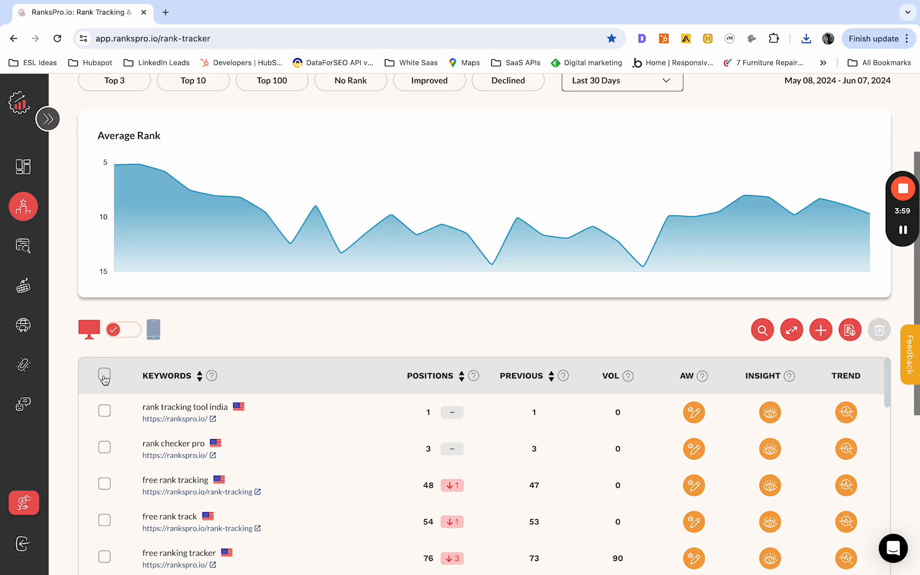
{"action": "scroll", "coordinate": [450, 322], "scroll_direction": "up", "scroll_amount": 5}
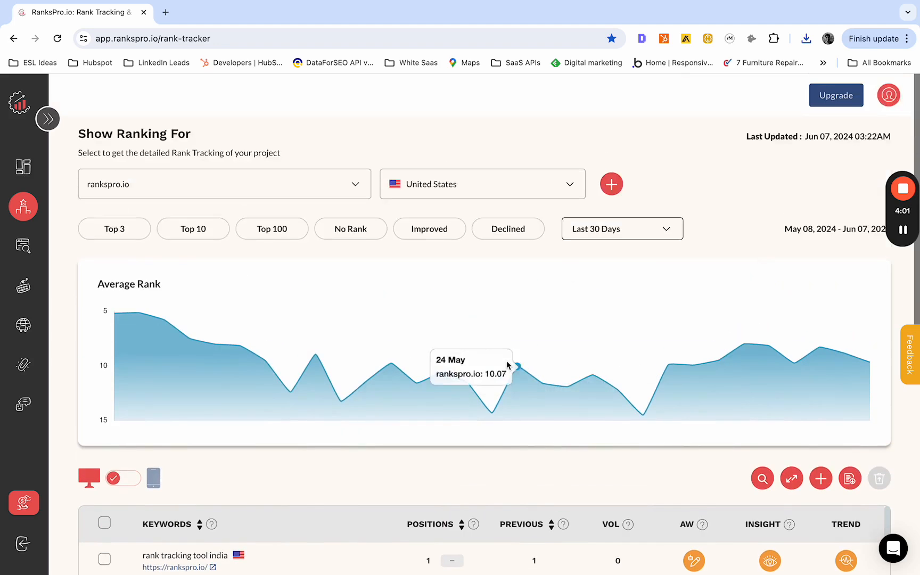
{"action": "scroll", "coordinate": [507, 365], "scroll_direction": "down", "scroll_amount": 15}
{"action": "scroll", "coordinate": [507, 365], "scroll_direction": "up", "scroll_amount": 15}
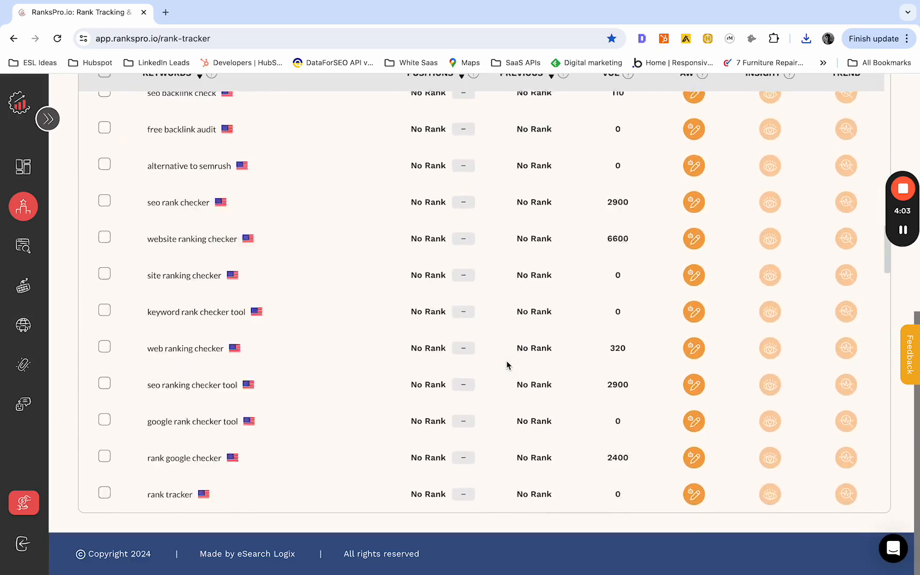
{"action": "scroll", "coordinate": [507, 365], "scroll_direction": "down", "scroll_amount": 1}
{"action": "scroll", "coordinate": [507, 365], "scroll_direction": "up", "scroll_amount": 1}
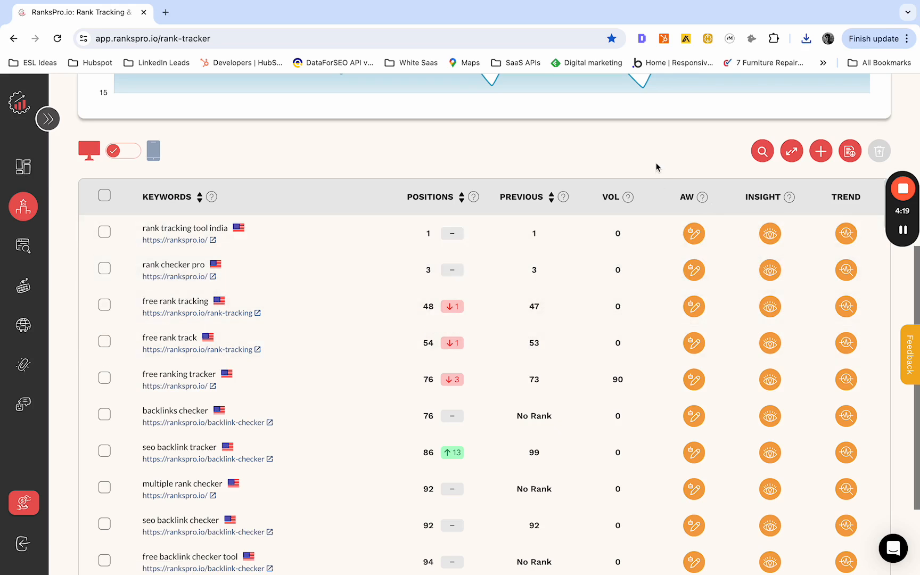
{"action": "scroll", "coordinate": [657, 167], "scroll_direction": "up", "scroll_amount": 5}
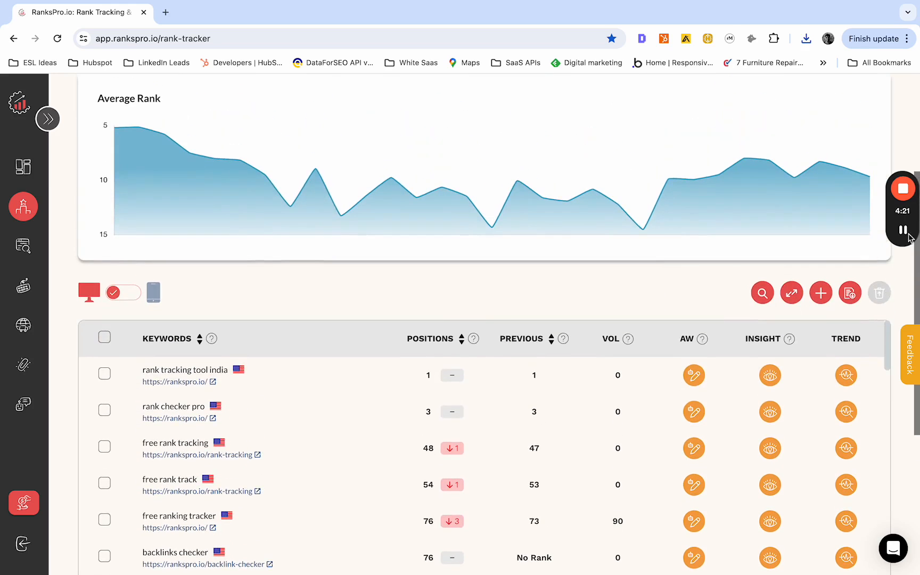